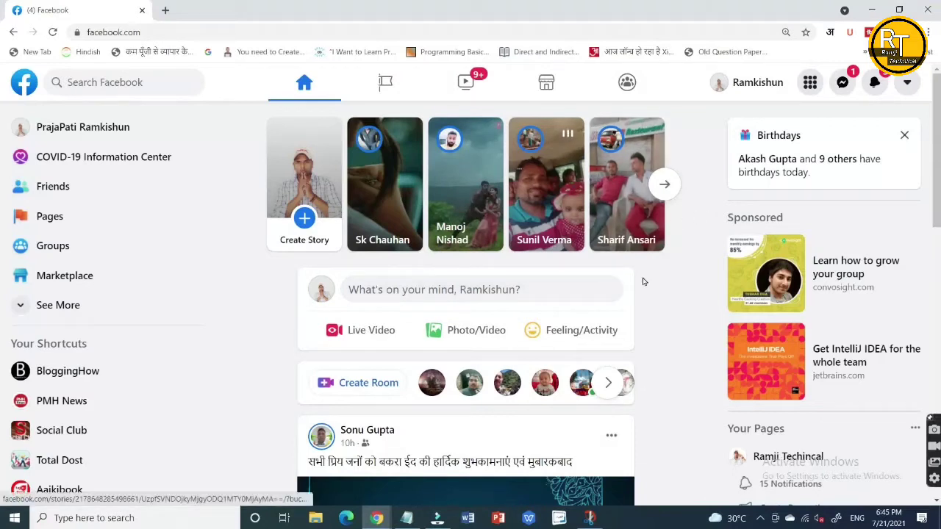
# - Open the Facebook Pages section, look through the managed Pages, and start creating a new Page
pyautogui.scroll(-5, 645, 273)
pyautogui.scroll(-10, 643, 274)
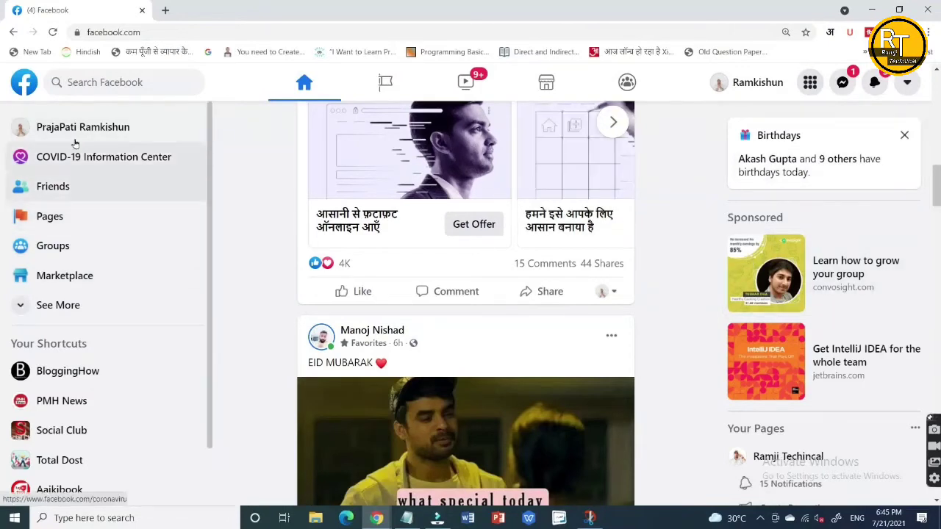
pyautogui.click(126, 222)
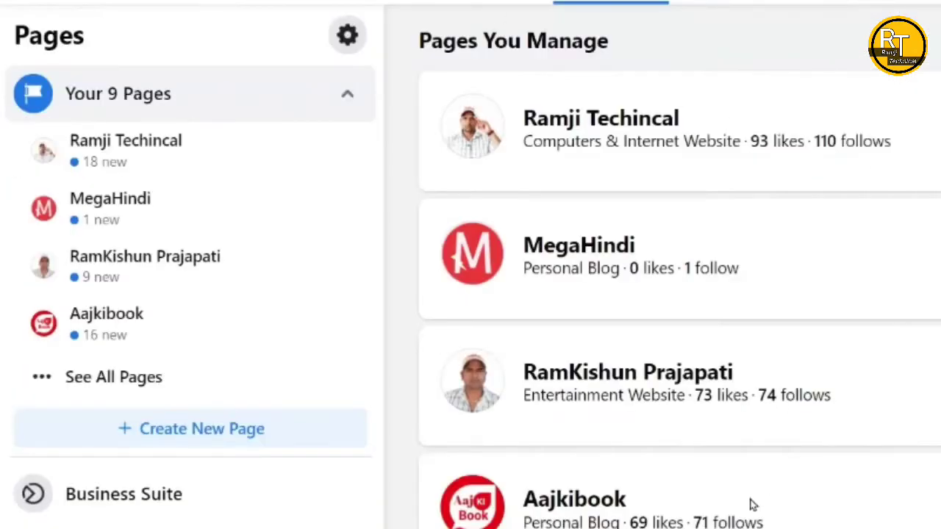
pyautogui.scroll(-6, 887, 194)
pyautogui.scroll(6, 886, 194)
pyautogui.scroll(-6, 887, 193)
pyautogui.scroll(6, 845, 204)
pyautogui.scroll(-6, 670, 243)
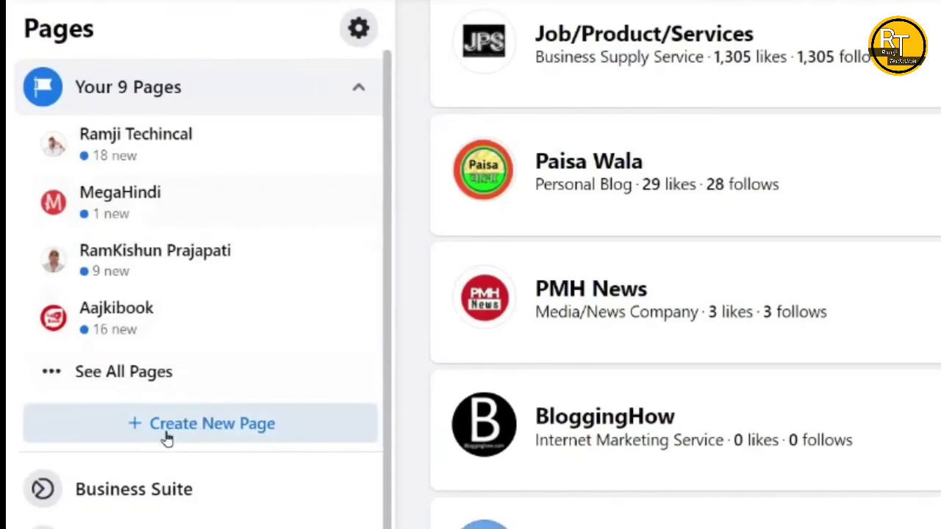
pyautogui.click(266, 434)
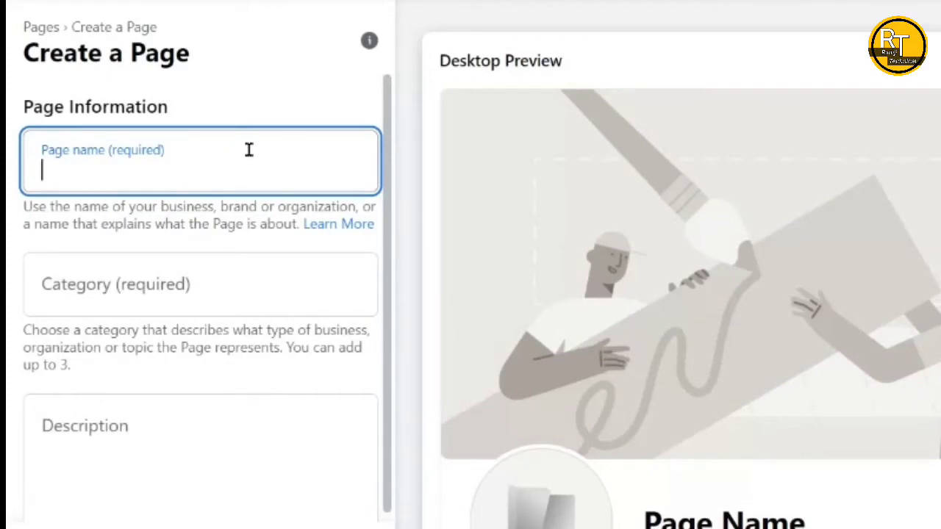
# - Name the new Page "Ramk Health"
pyautogui.write('R')
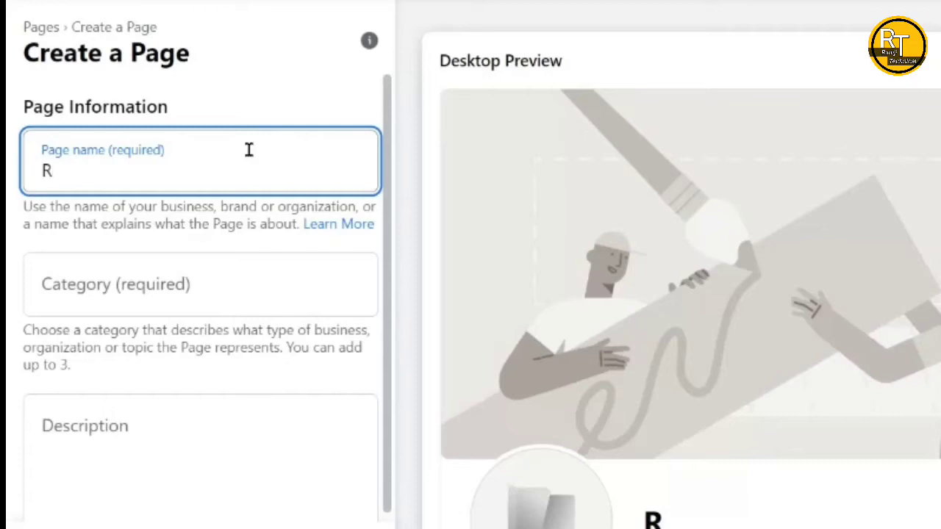
pyautogui.click(212, 158)
pyautogui.press('BackSpace')
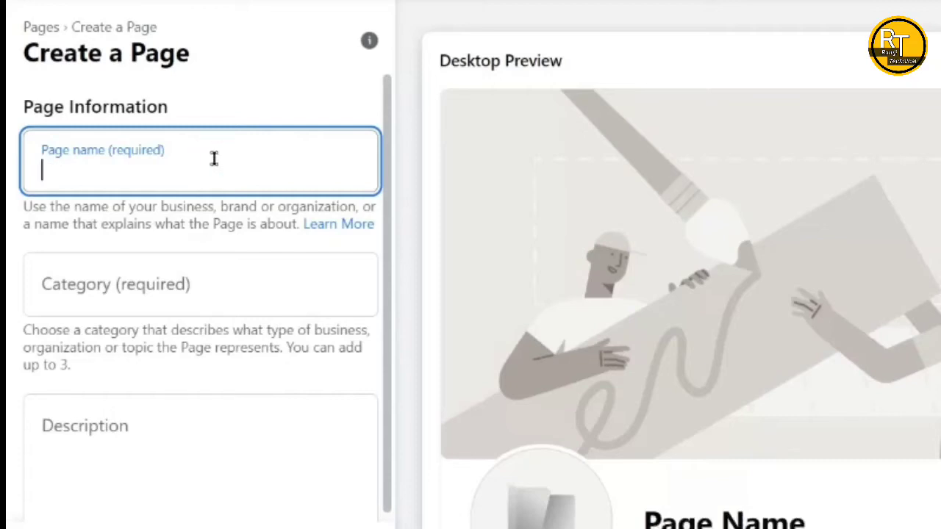
pyautogui.write('Ramk Health')
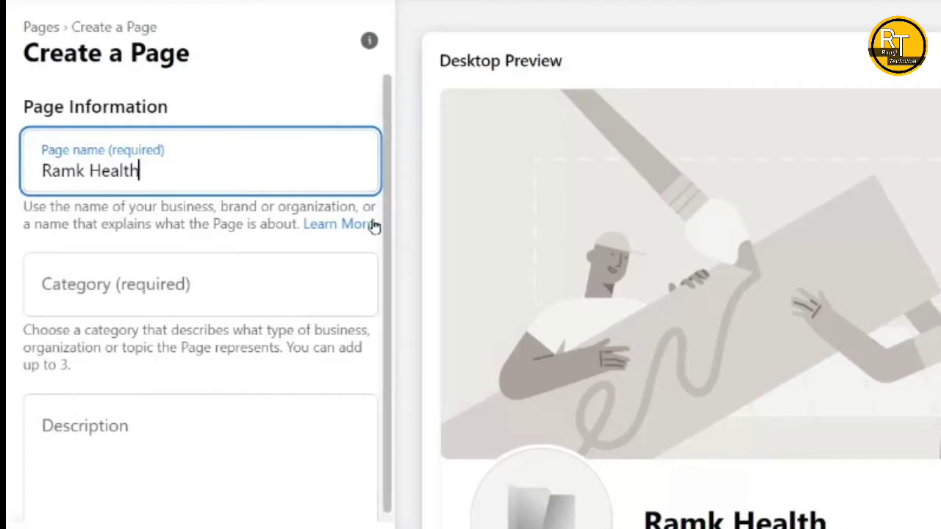
# - Look up "health" categories for the Page and add Health/Beauty as the first one
pyautogui.click(280, 292)
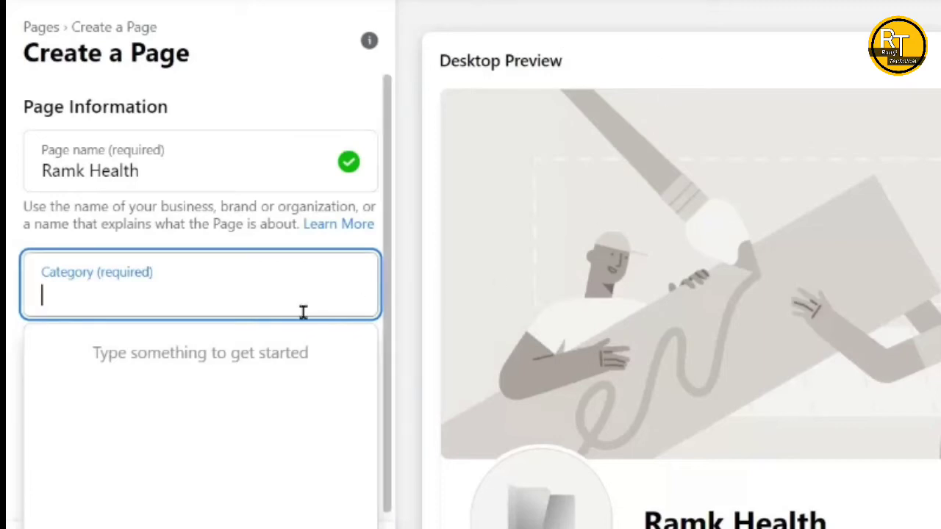
pyautogui.write('health')
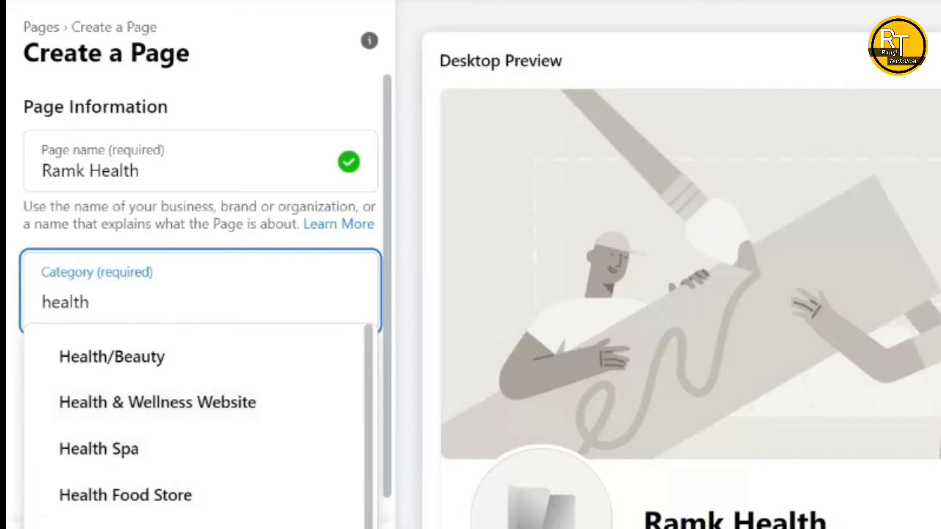
pyautogui.scroll(-2, 292, 444)
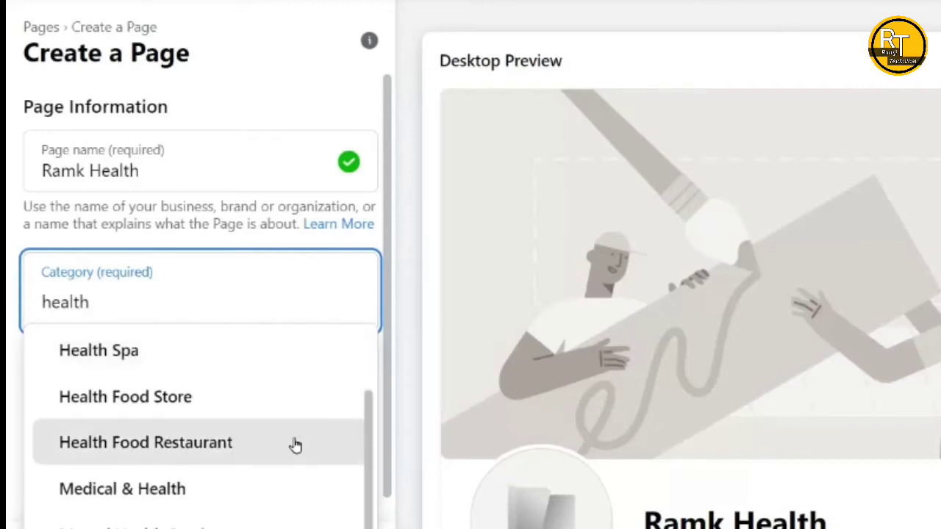
pyautogui.scroll(-1, 295, 444)
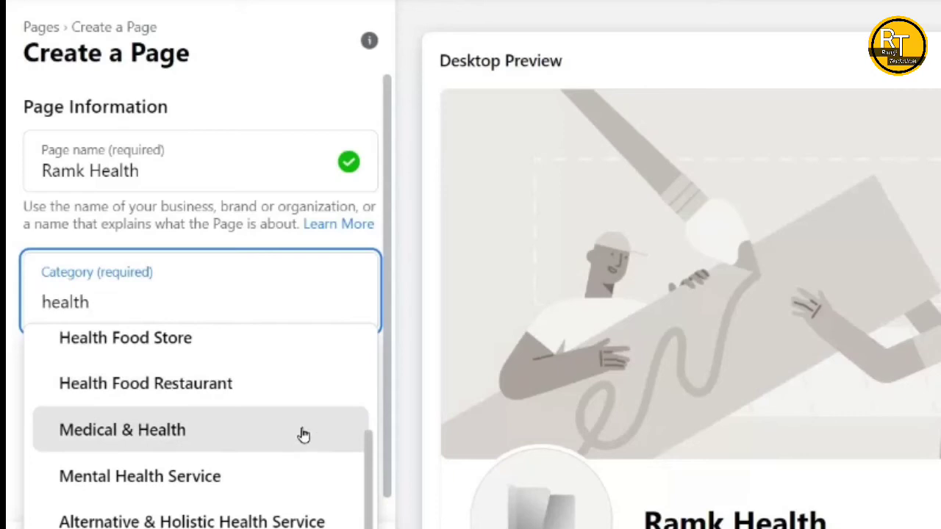
pyautogui.scroll(3, 301, 435)
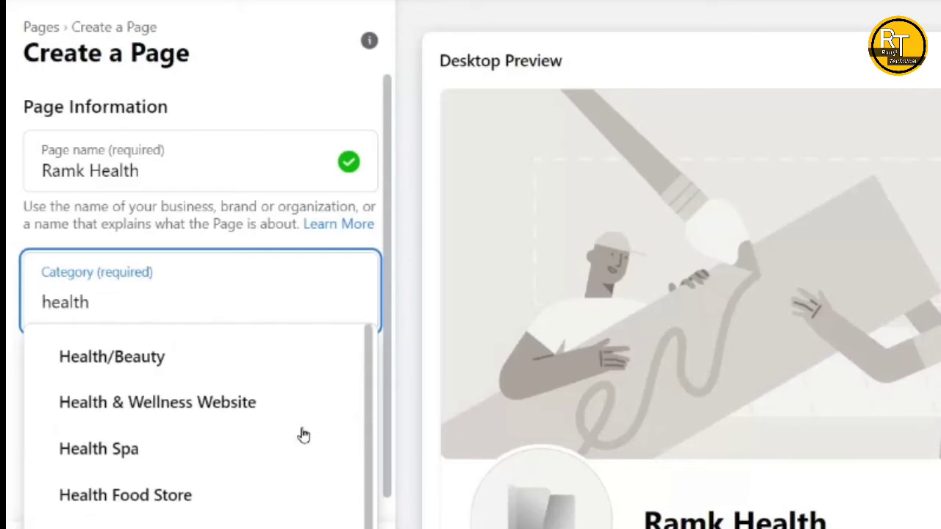
pyautogui.click(280, 356)
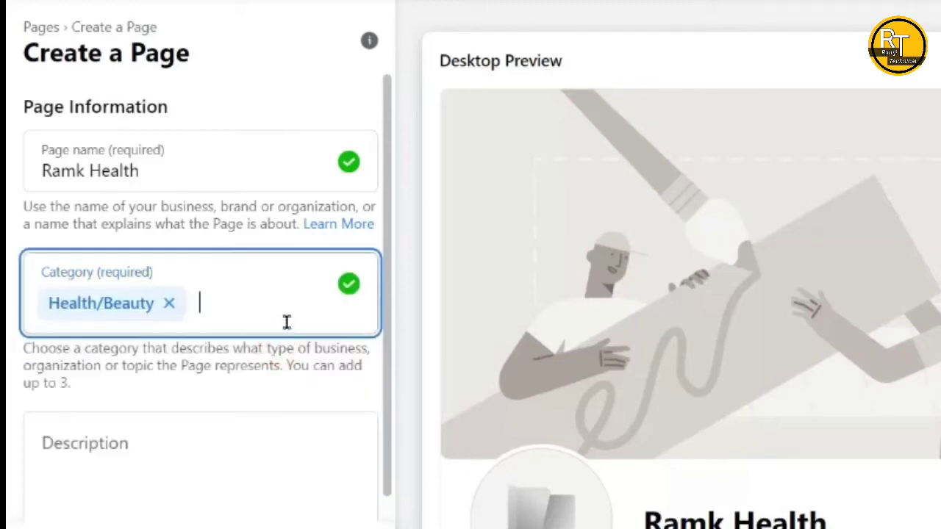
# - Add Health & Wellness Website and Health Food Store as further categories of the Page
pyautogui.write('health')
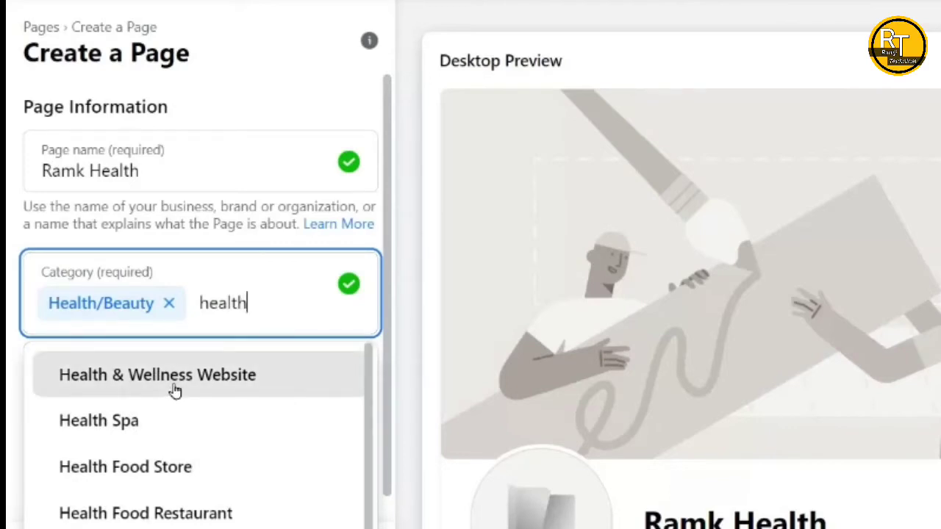
pyautogui.click(257, 392)
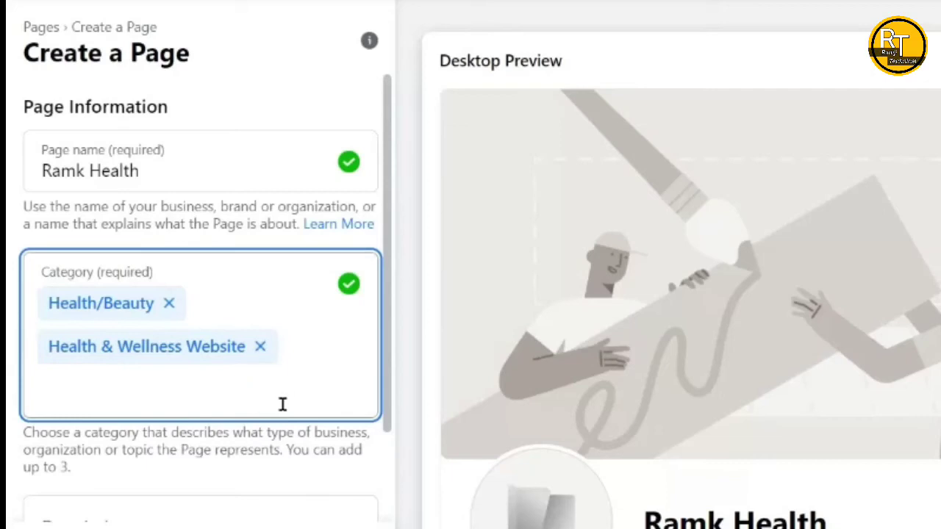
pyautogui.write('health')
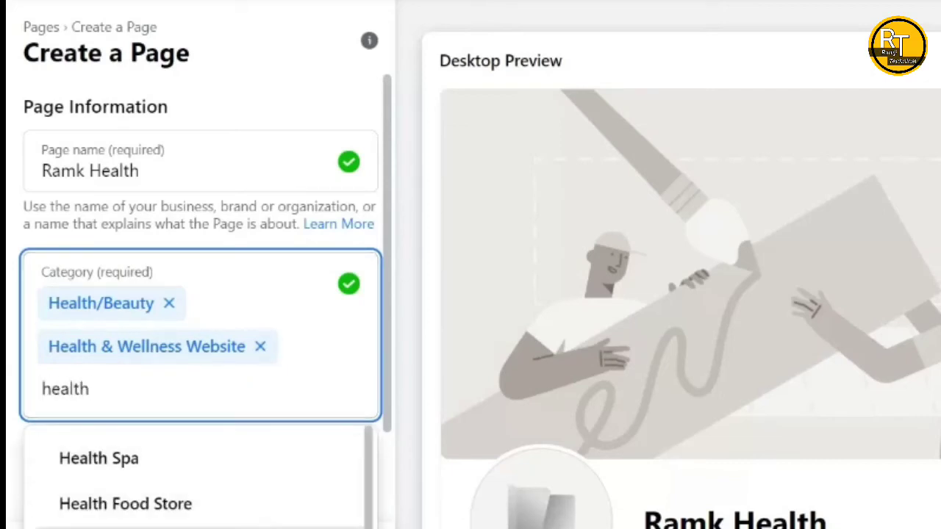
pyautogui.click(263, 501)
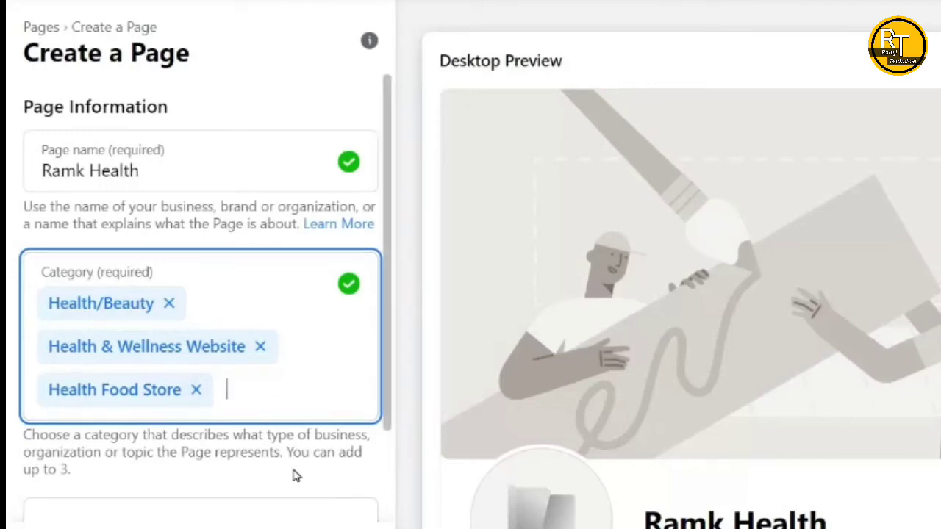
# - Clear the Page description and write "youtube channel par health tips and tricks" in it
pyautogui.scroll(-2, 290, 481)
pyautogui.click(185, 420)
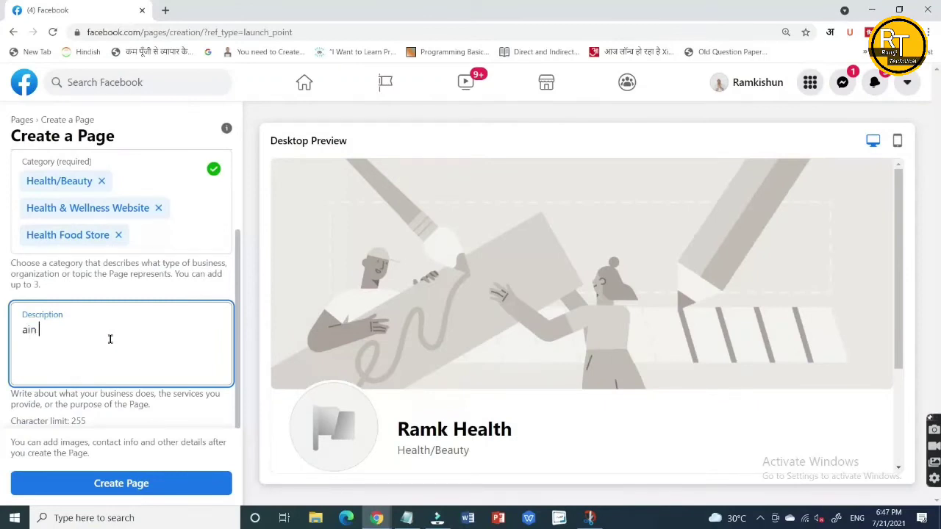
pyautogui.hotkey('ctrl', 'a')
pyautogui.press('BackSpace')
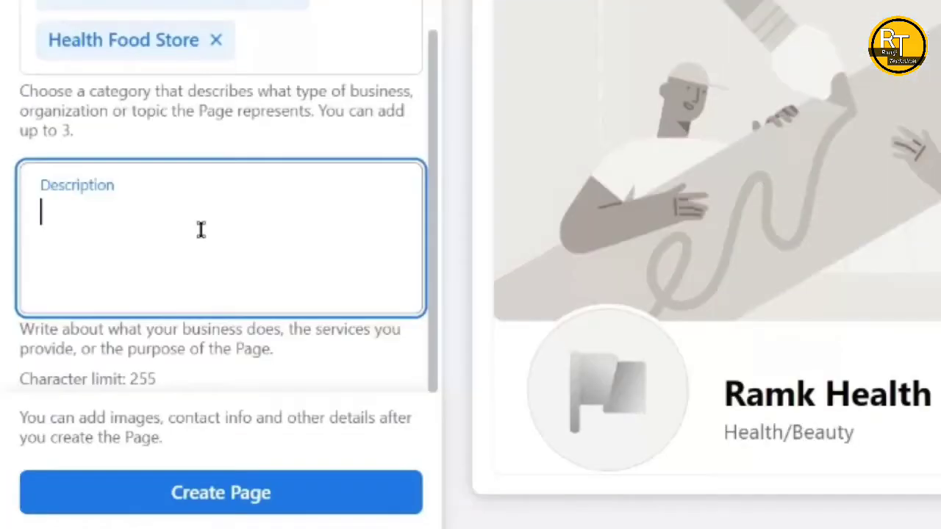
pyautogui.write('youtu')
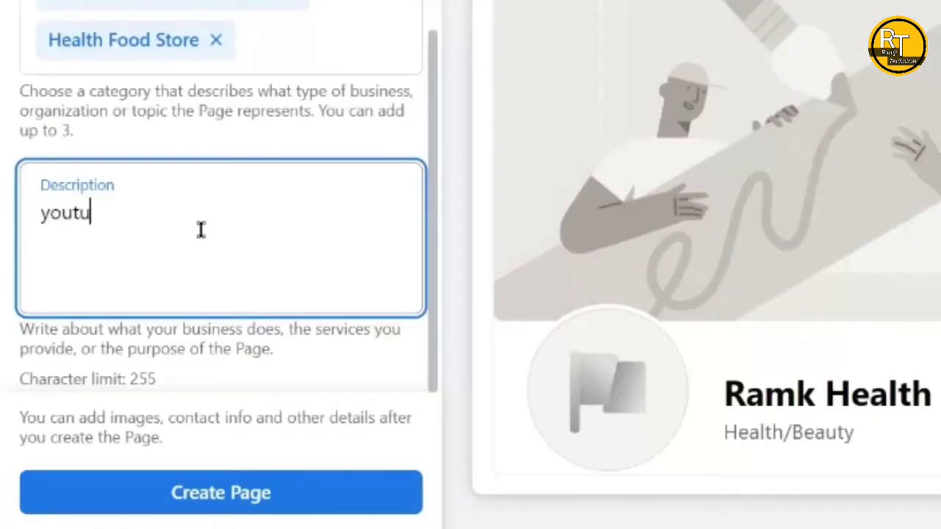
pyautogui.write('be channel ')
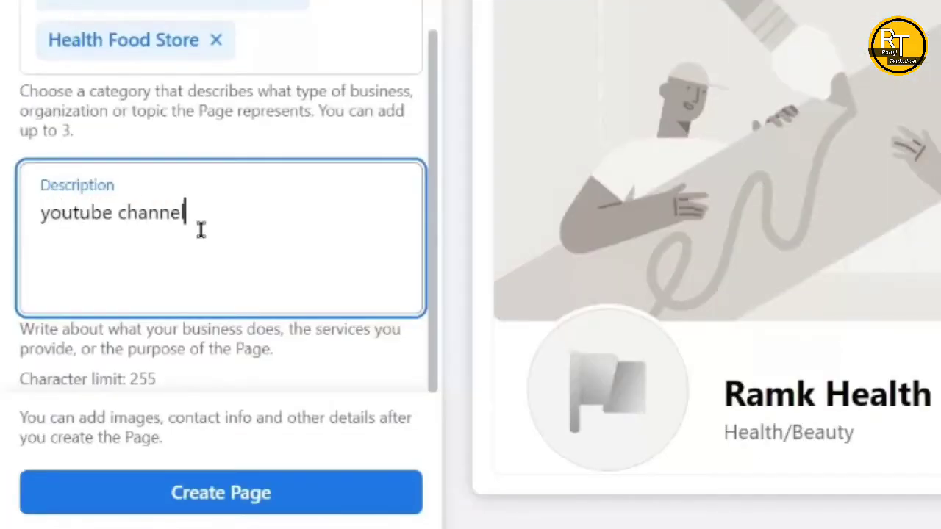
pyautogui.write('par healt')
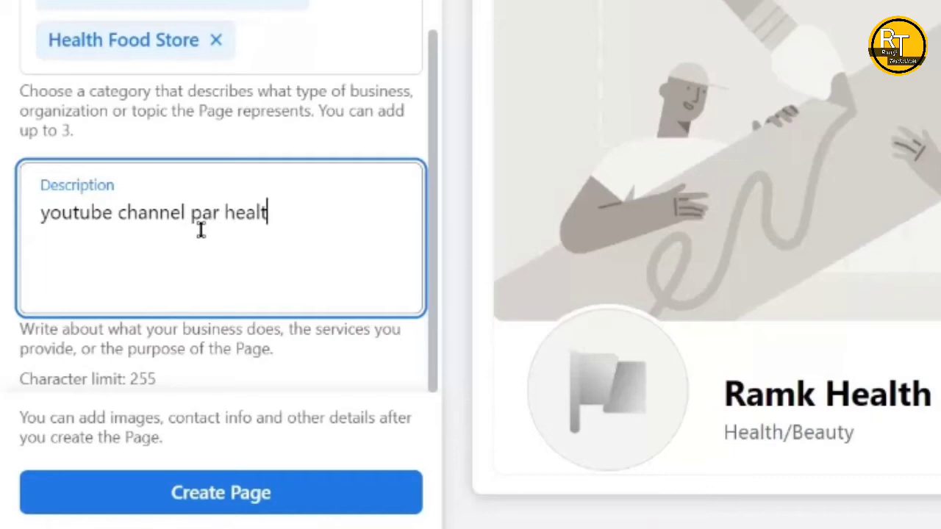
pyautogui.write('h tips ')
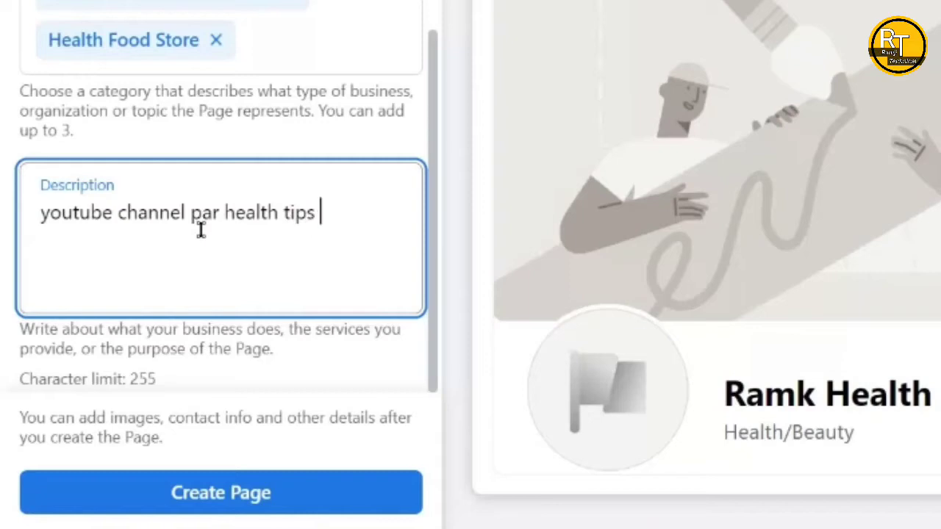
pyautogui.write('and tricks')
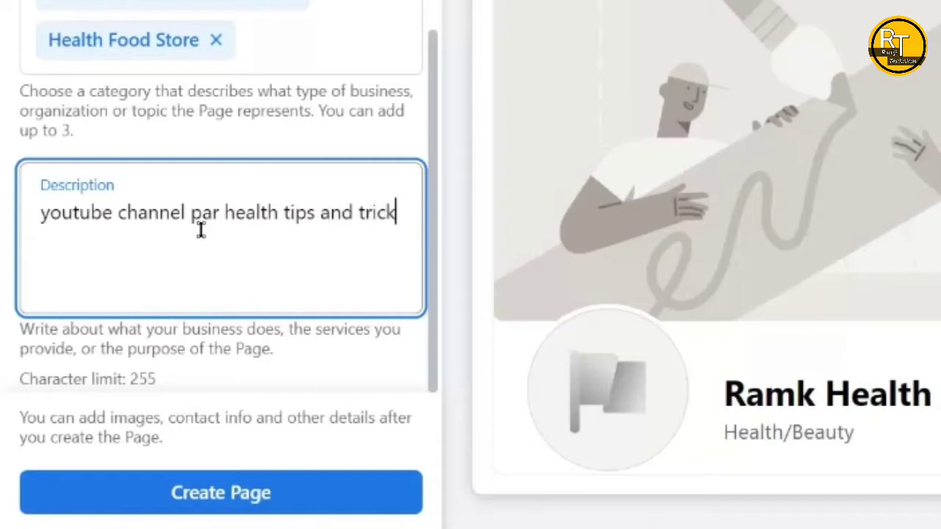
# - Change the ending of the description after "health tips" to "and food"
pyautogui.press('BackSpace')
pyautogui.press('BackSpace')
pyautogui.press('BackSpace')
pyautogui.press('BackSpace')
pyautogui.press('BackSpace')
pyautogui.press('BackSpace')
pyautogui.press('BackSpace')
pyautogui.press('BackSpace')
pyautogui.press('BackSpace')
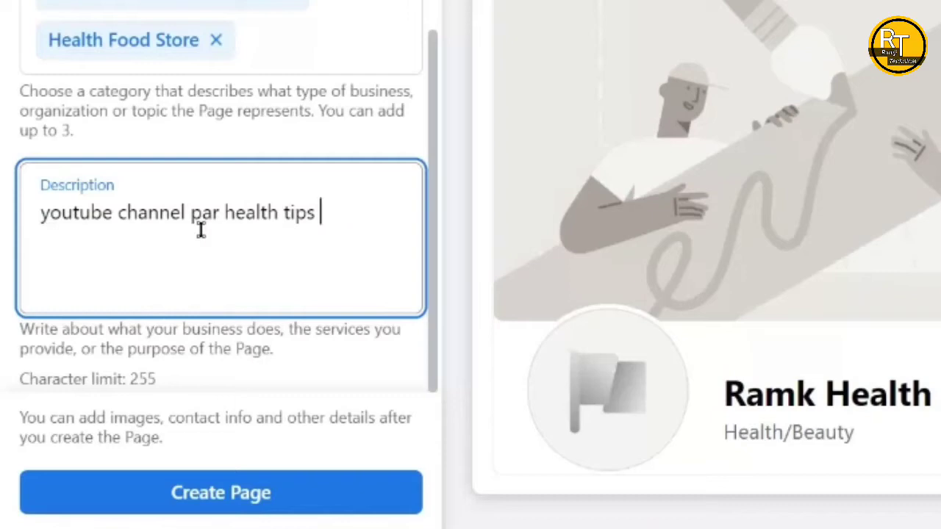
pyautogui.write('and food')
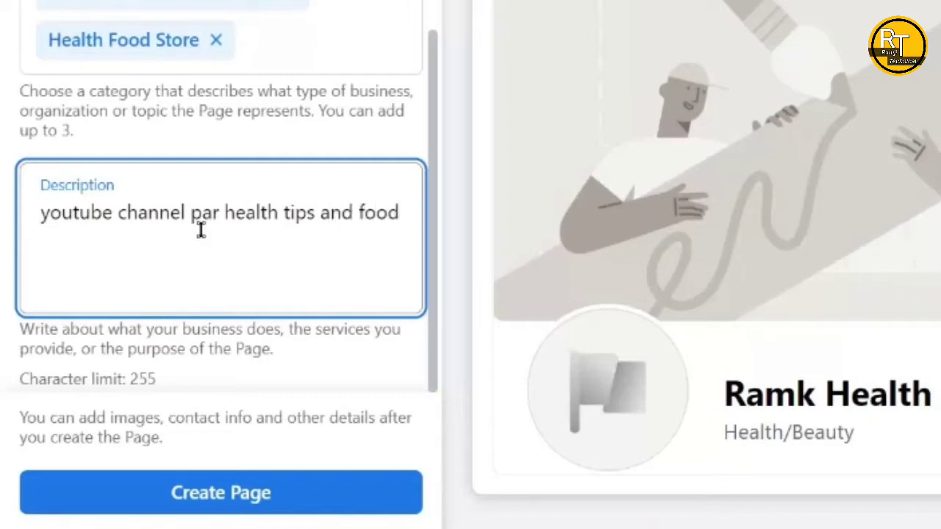
# - Reword the description to read "me health tips and food tips ke baare me jaankari dunga."
pyautogui.press('Home')
pyautogui.moveTo(213, 216); pyautogui.dragTo(9, 216)
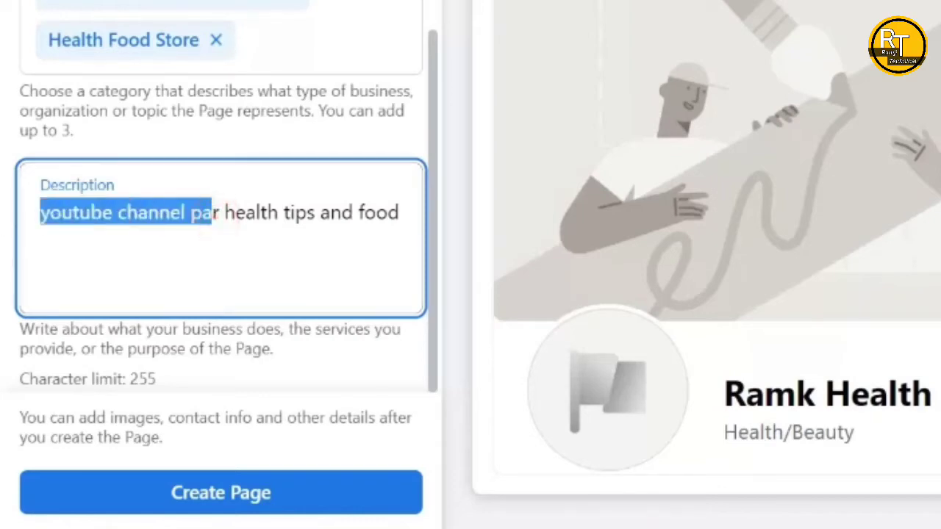
pyautogui.press('Delete')
pyautogui.press('Delete')
pyautogui.press('Delete')
pyautogui.write('me')
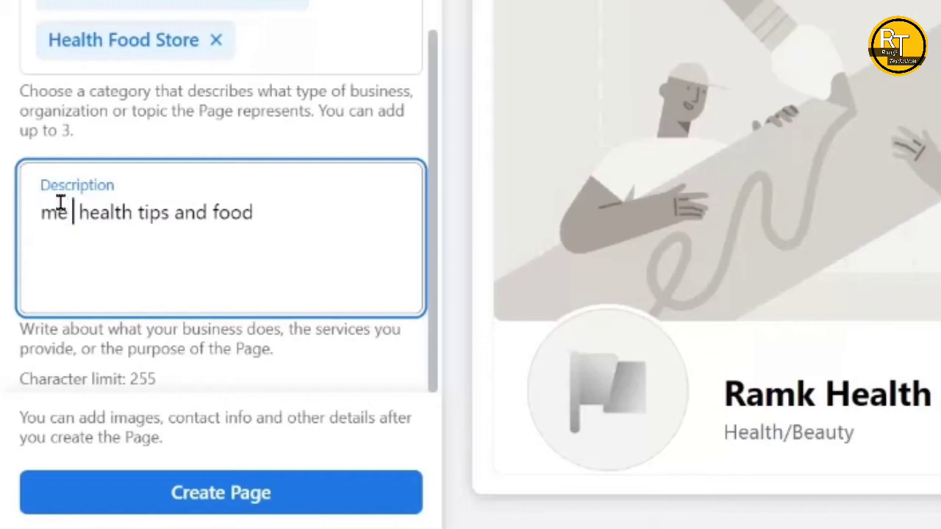
pyautogui.press('End')
pyautogui.write('tips ke baare me jaankari')
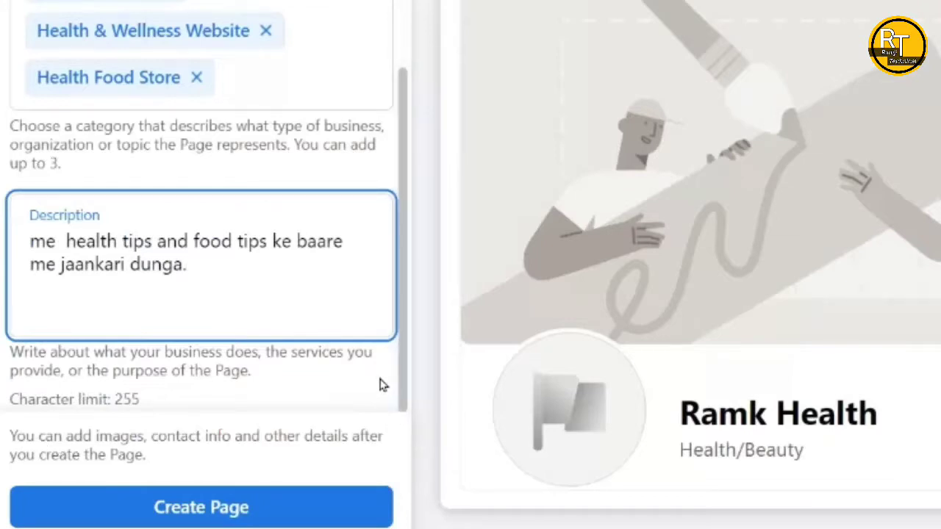
# - Create the Page with the entered name, categories and description
pyautogui.tripleClick(381, 384)
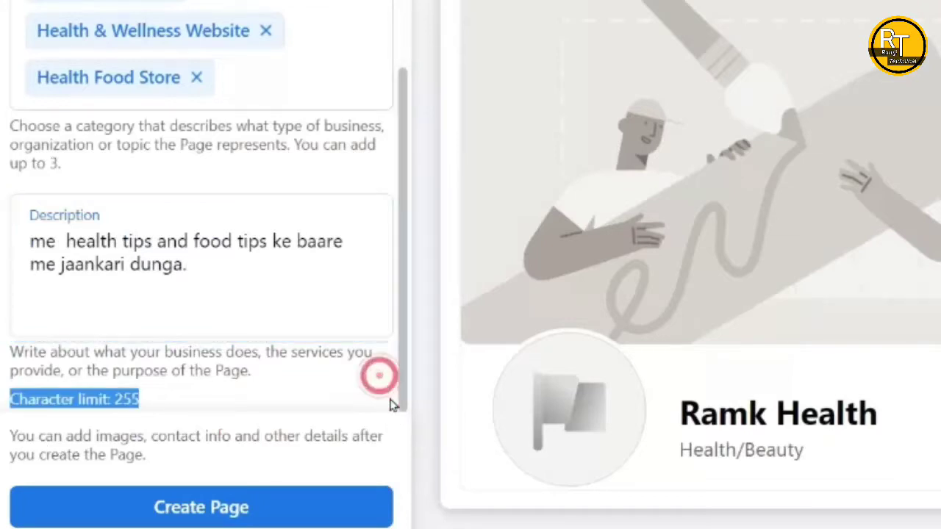
pyautogui.click(350, 430)
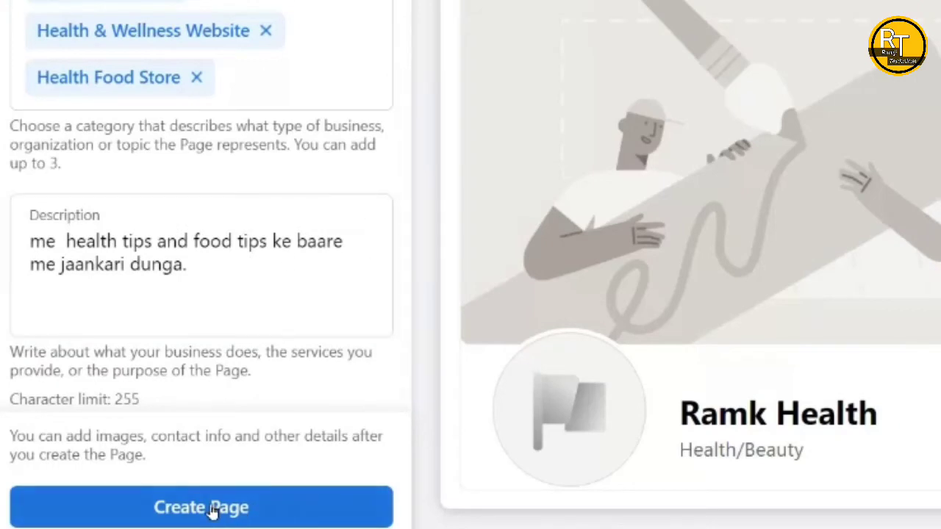
pyautogui.click(269, 517)
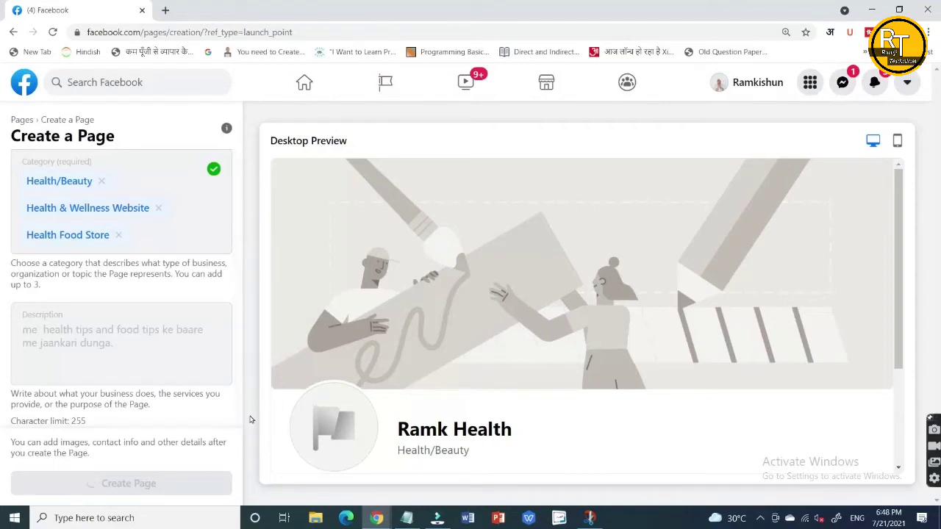
# - Go to the profile photo section of the Page setup, and open Google Images in a new browser tab
pyautogui.scroll(-2, 207, 426)
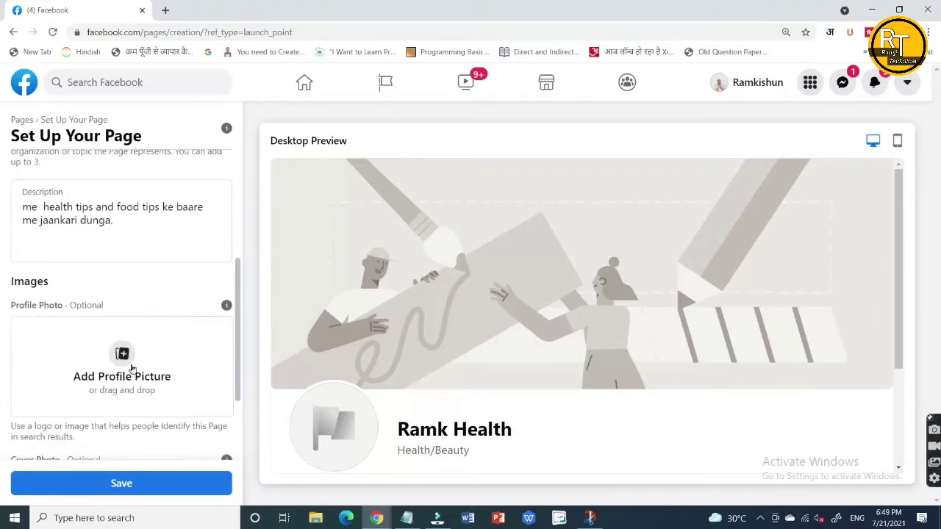
pyautogui.click(166, 11)
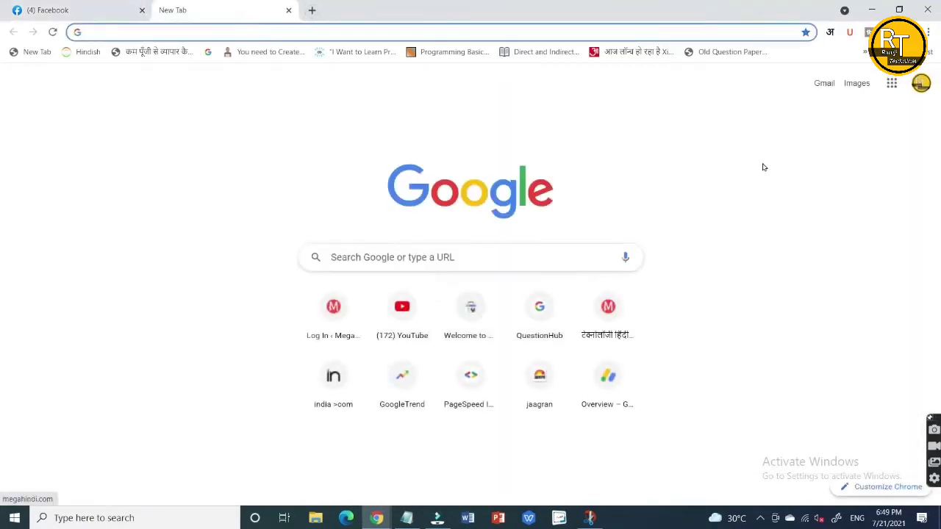
pyautogui.click(855, 85)
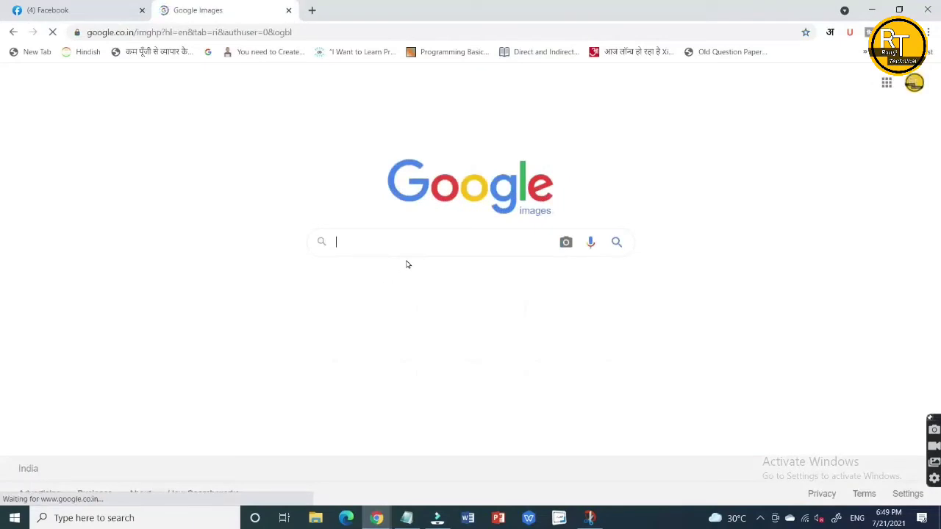
# - Search Google Images for "health"
pyautogui.write('heath')
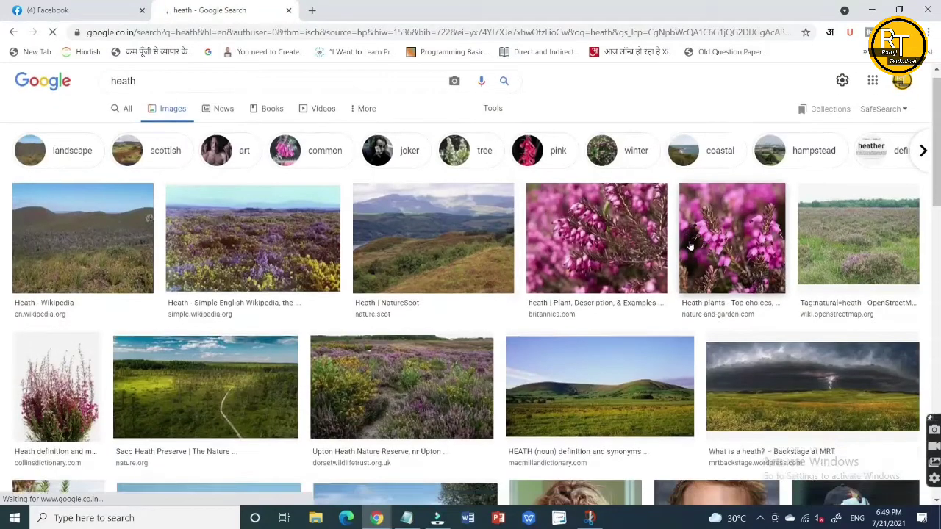
pyautogui.scroll(-3, 655, 250)
pyautogui.click(126, 81)
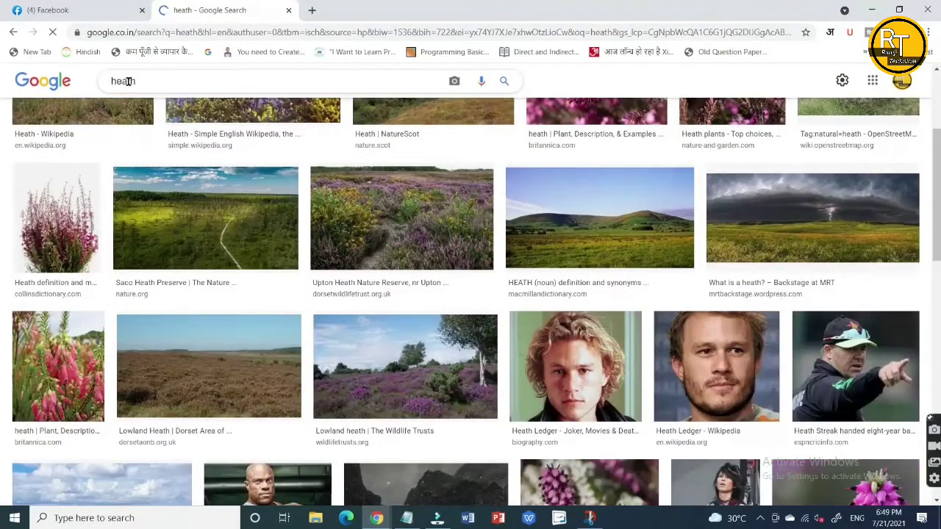
pyautogui.write('l')
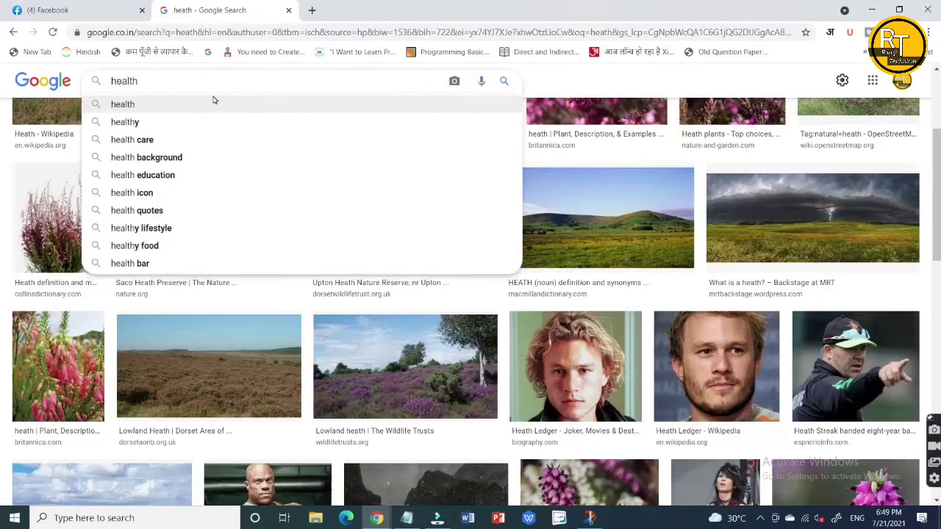
pyautogui.click(210, 104)
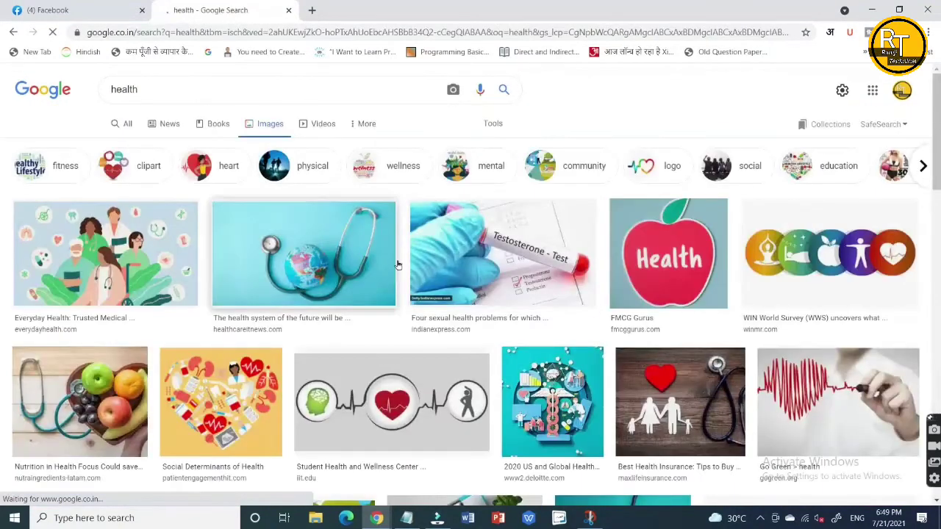
# - Save the red apple picture labelled "Health" from the image results to the Downloads folder as the JPEG "download (1)"
pyautogui.click(710, 250)
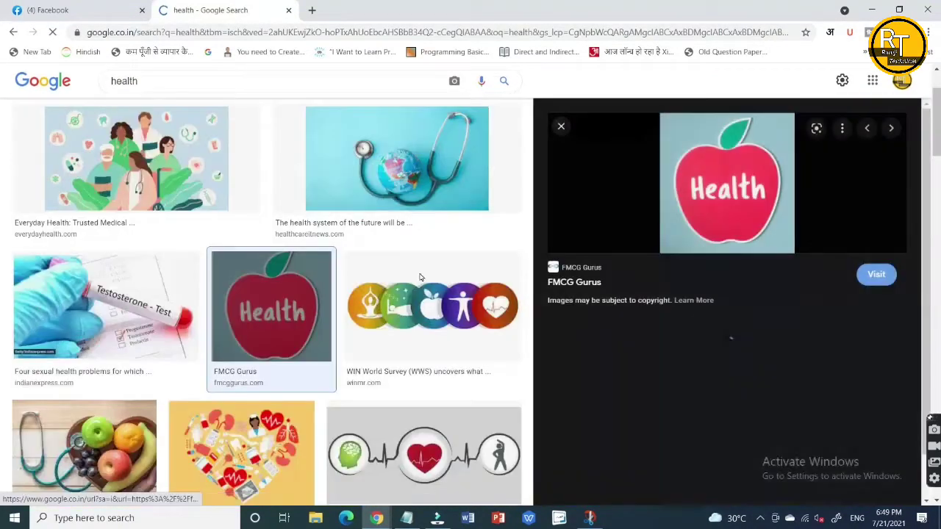
pyautogui.rightClick(742, 154)
pyautogui.click(787, 299)
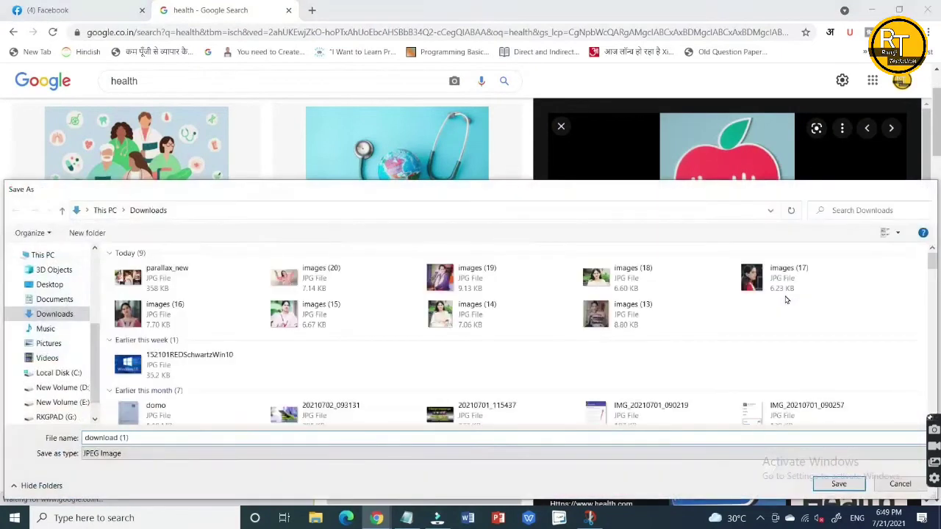
pyautogui.press('Return')
# - Return to the Facebook Page setup and upload the image 20210720_193353 from the Desktop folder as the profile photo
pyautogui.click(73, 10)
pyautogui.click(133, 372)
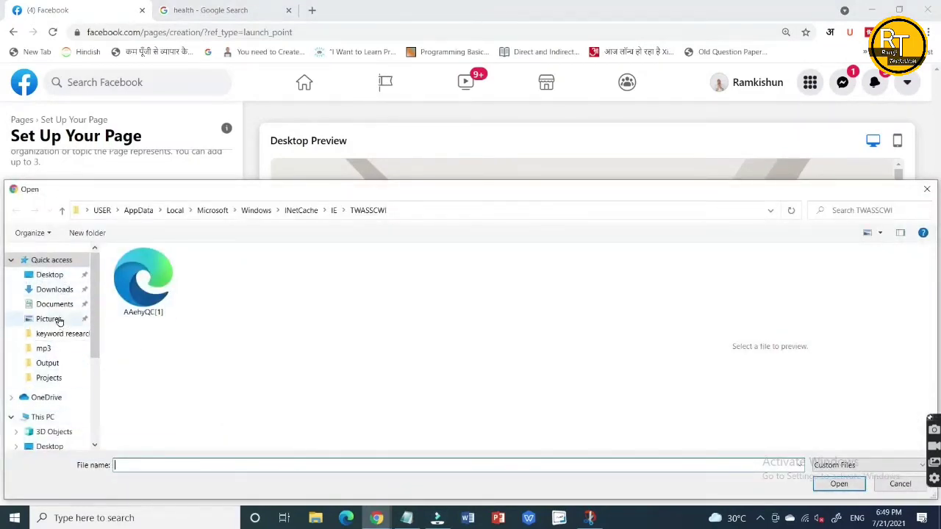
pyautogui.click(59, 291)
pyautogui.click(54, 304)
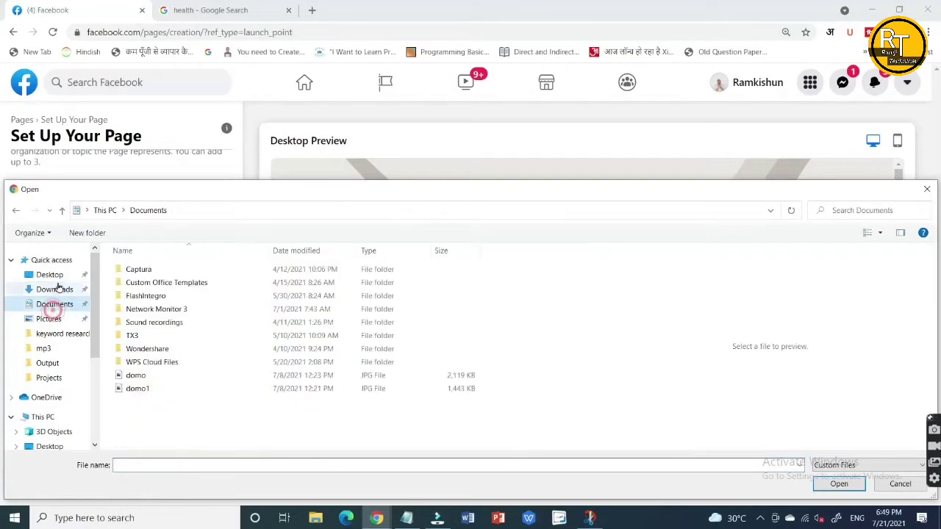
pyautogui.click(49, 274)
pyautogui.click(501, 282)
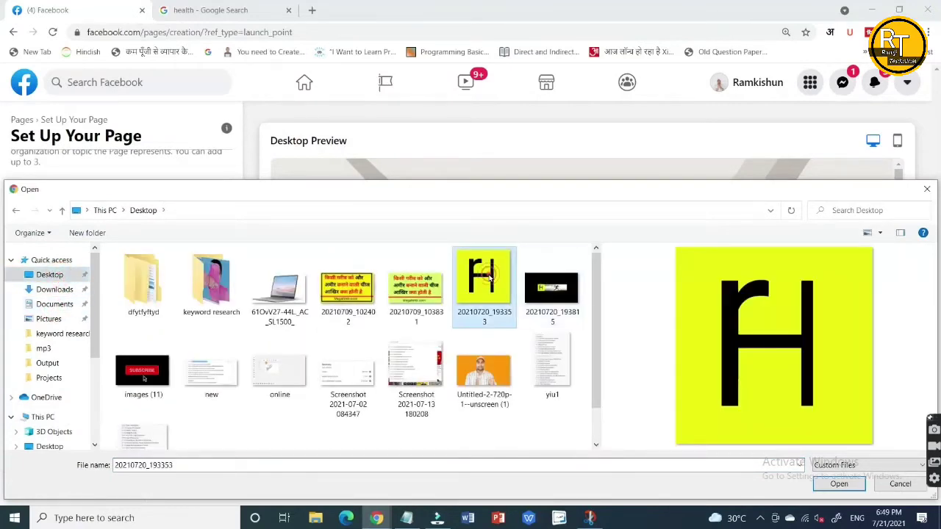
pyautogui.click(840, 483)
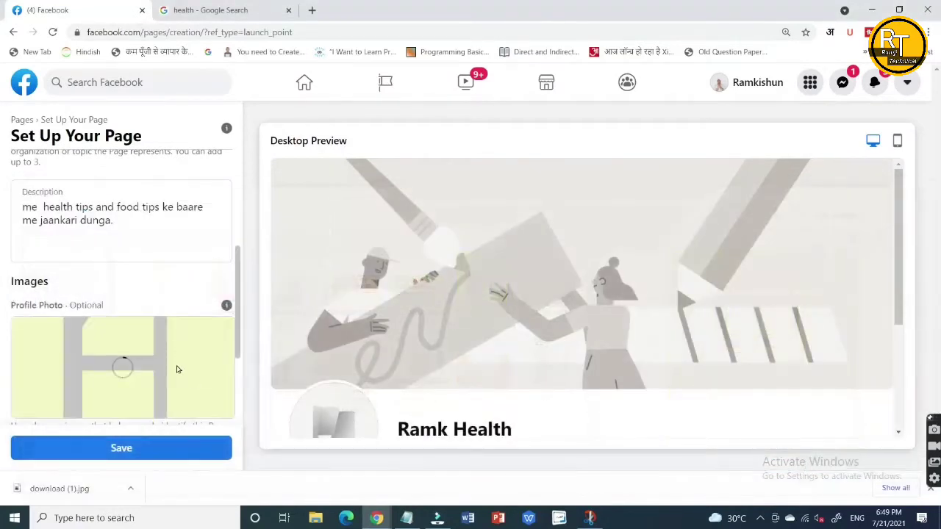
# - Upload the image 20210720_193815 from the Desktop folder as the Page's cover photo
pyautogui.scroll(-2, 176, 370)
pyautogui.scroll(2, 169, 338)
pyautogui.scroll(2, 166, 331)
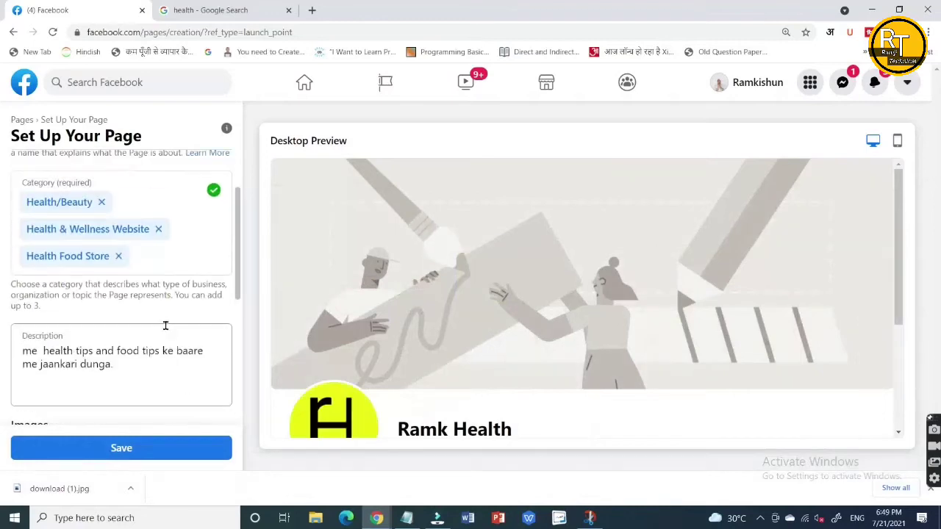
pyautogui.scroll(-3, 176, 309)
pyautogui.scroll(-1, 184, 272)
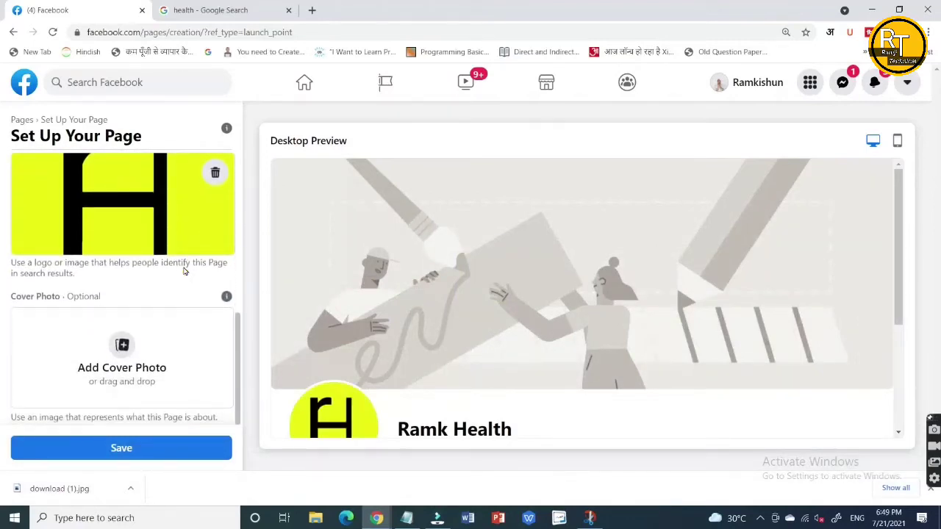
pyautogui.scroll(3, 183, 269)
pyautogui.scroll(-3, 183, 269)
pyautogui.click(138, 375)
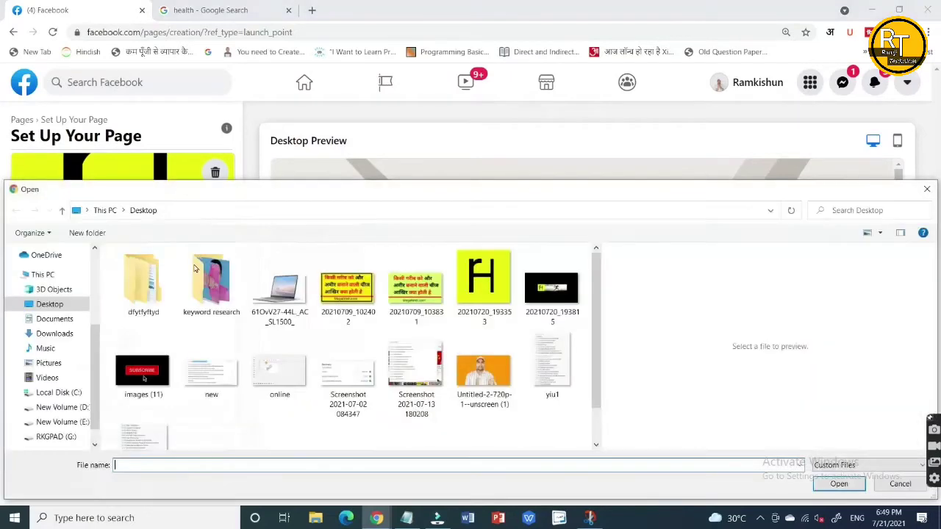
pyautogui.click(552, 287)
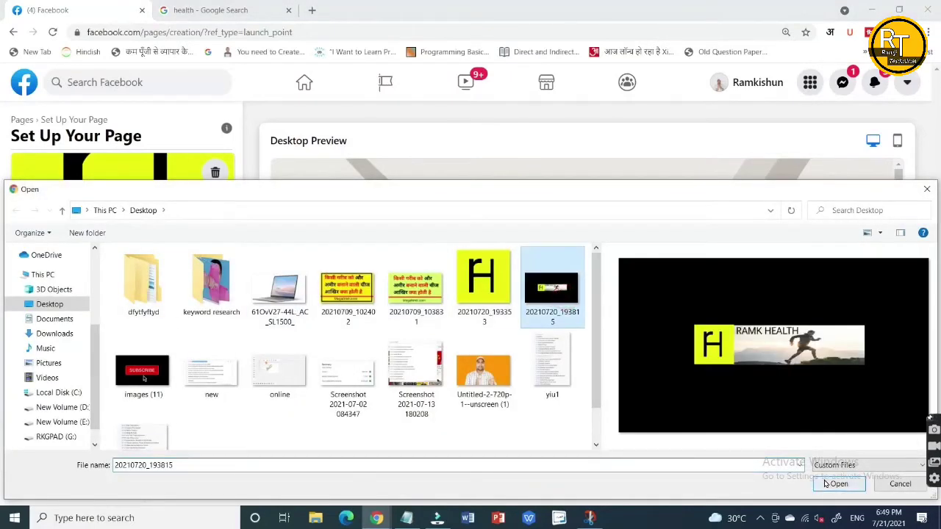
pyautogui.click(839, 484)
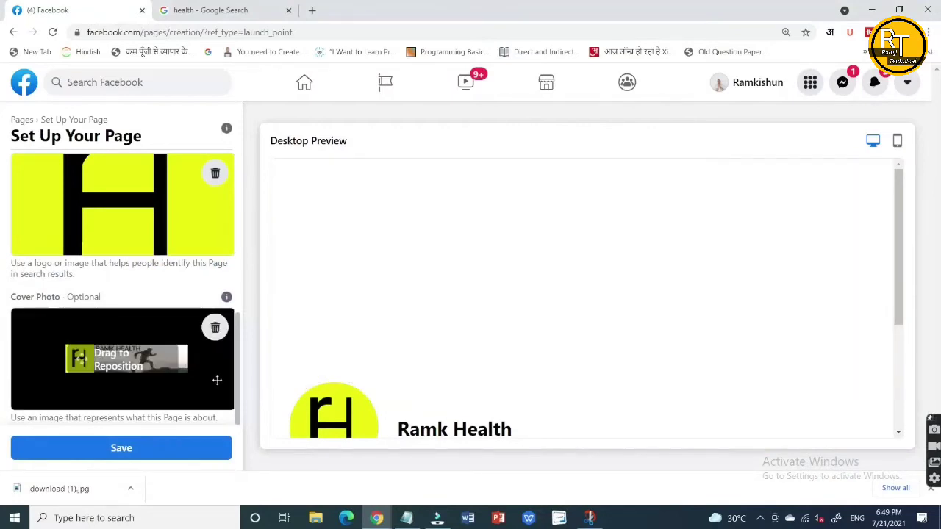
# - Try to reposition the cover photo within its frame, and save the Page setup
pyautogui.moveTo(138, 360); pyautogui.dragTo(196, 354)
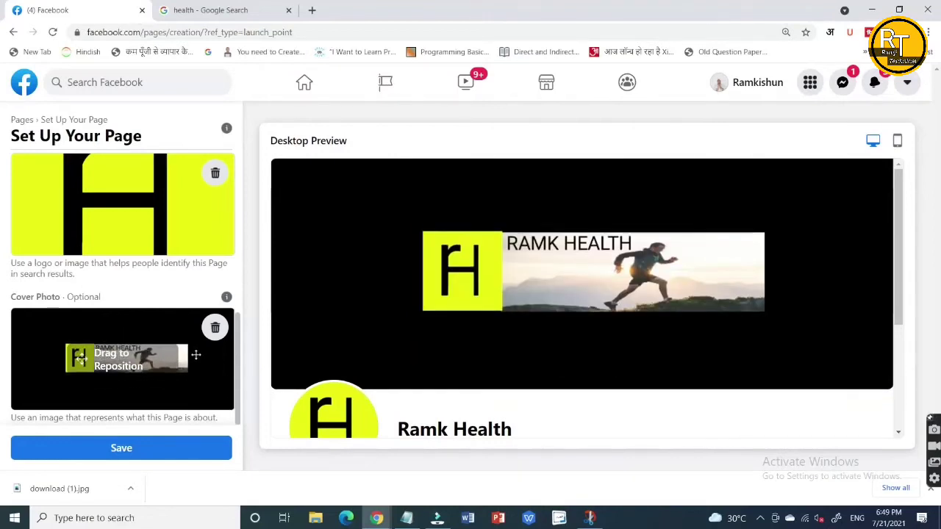
pyautogui.click(184, 448)
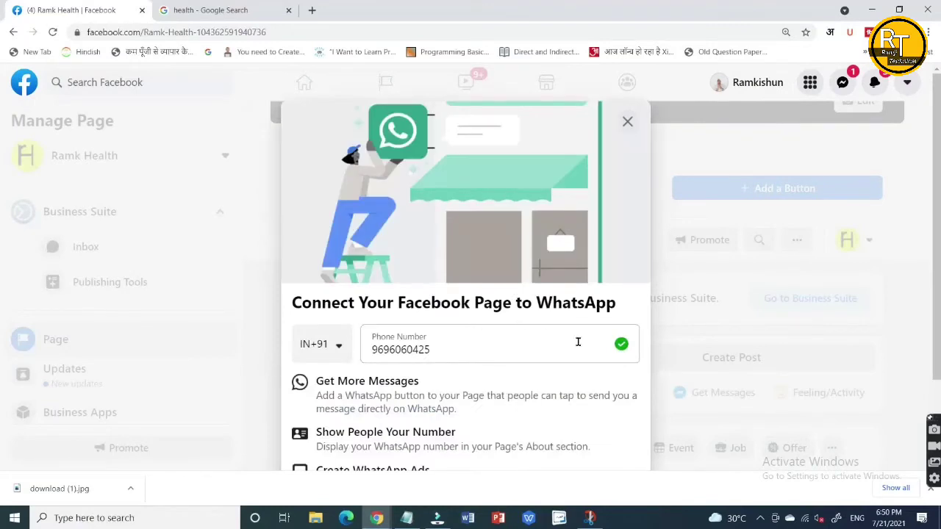
# - Clear the prefilled phone number in the WhatsApp connection dialog
pyautogui.scroll(-2, 502, 398)
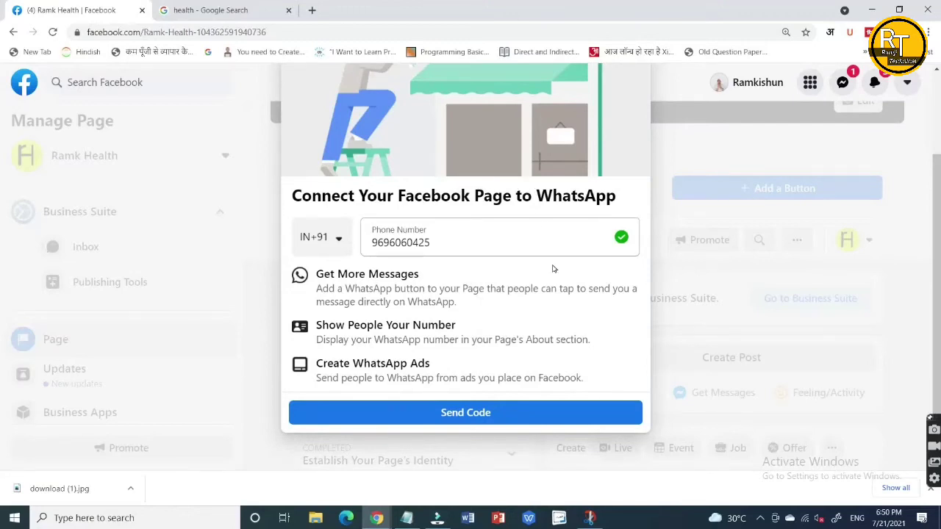
pyautogui.click(483, 245)
pyautogui.moveTo(483, 245); pyautogui.dragTo(353, 254)
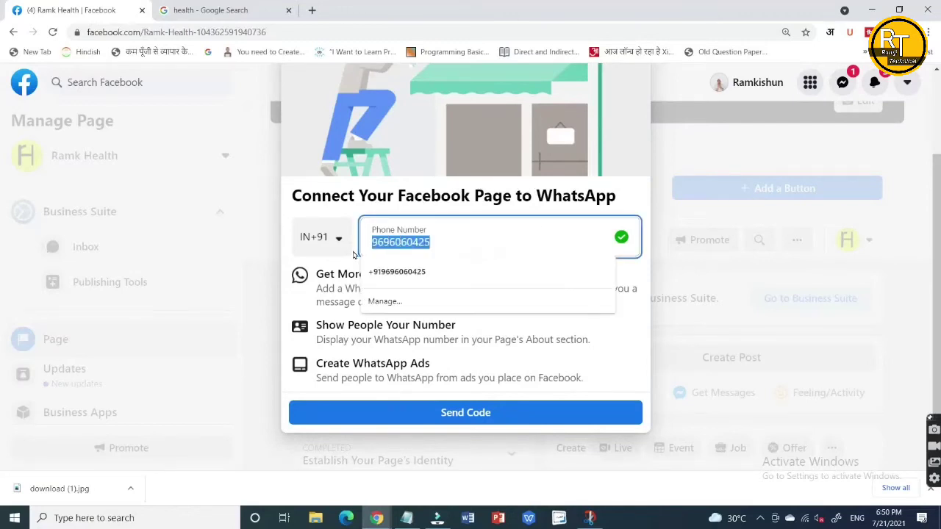
pyautogui.press('BackSpace')
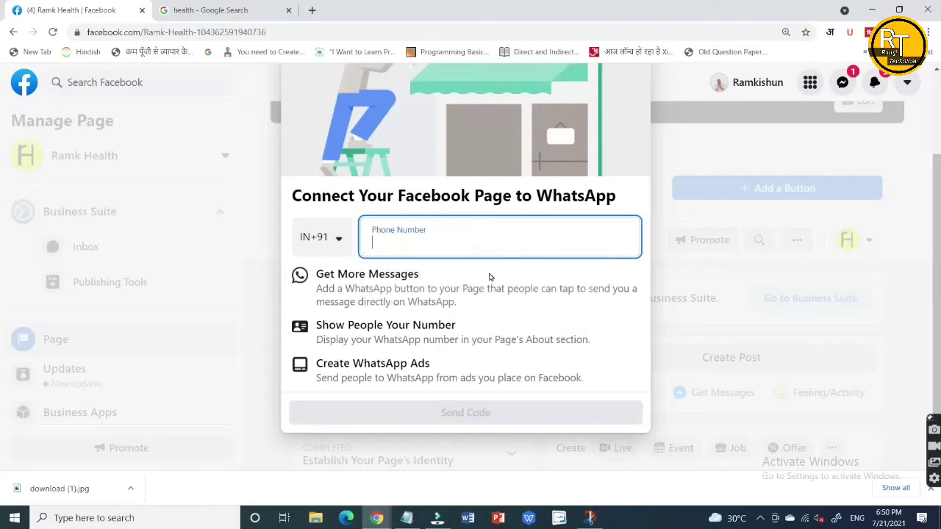